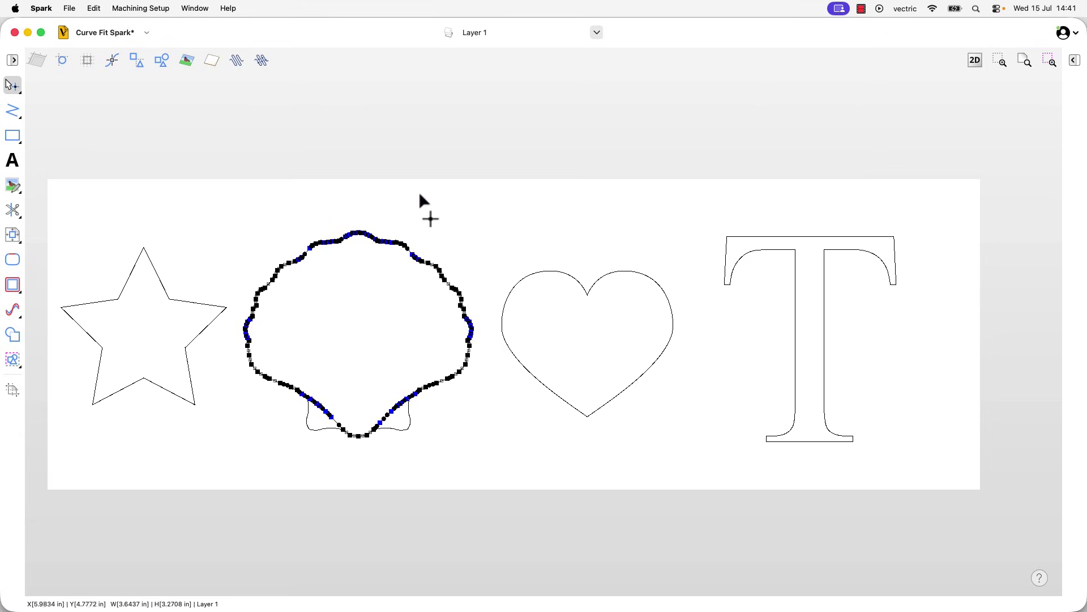
- Leave node editing, deselect the shell outline and start the Curve Fit tool
{"action": "key", "text": "n"}
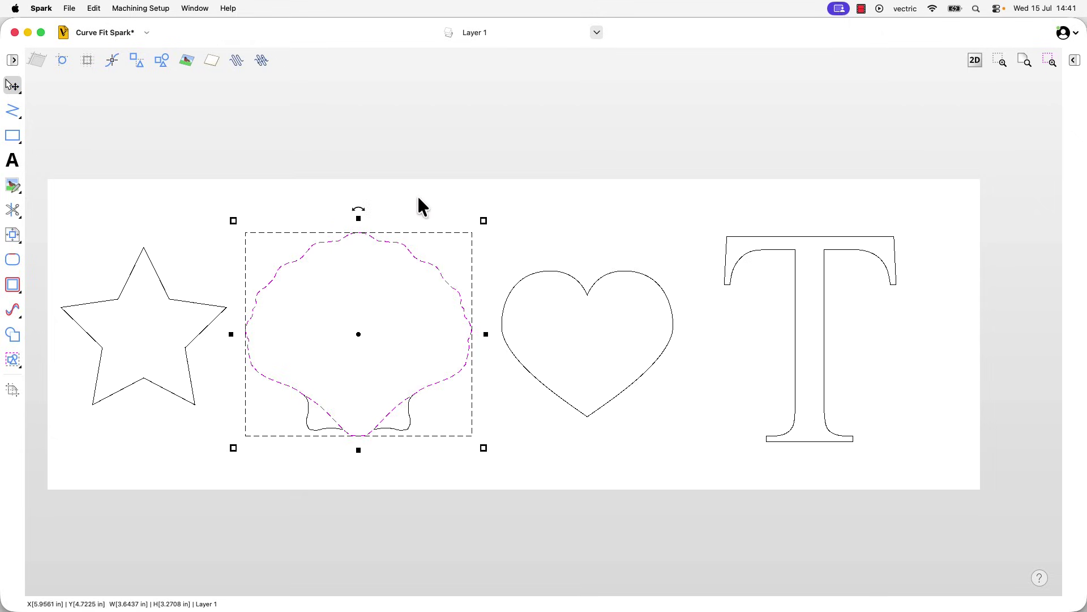
{"action": "left_click", "coordinate": [418, 203]}
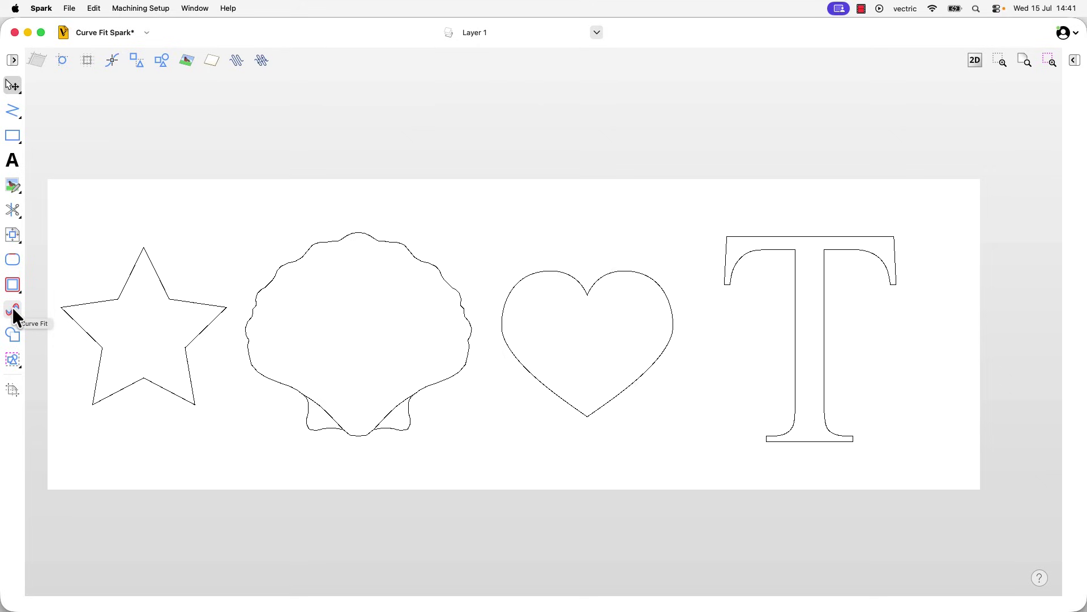
{"action": "left_click", "coordinate": [12, 307]}
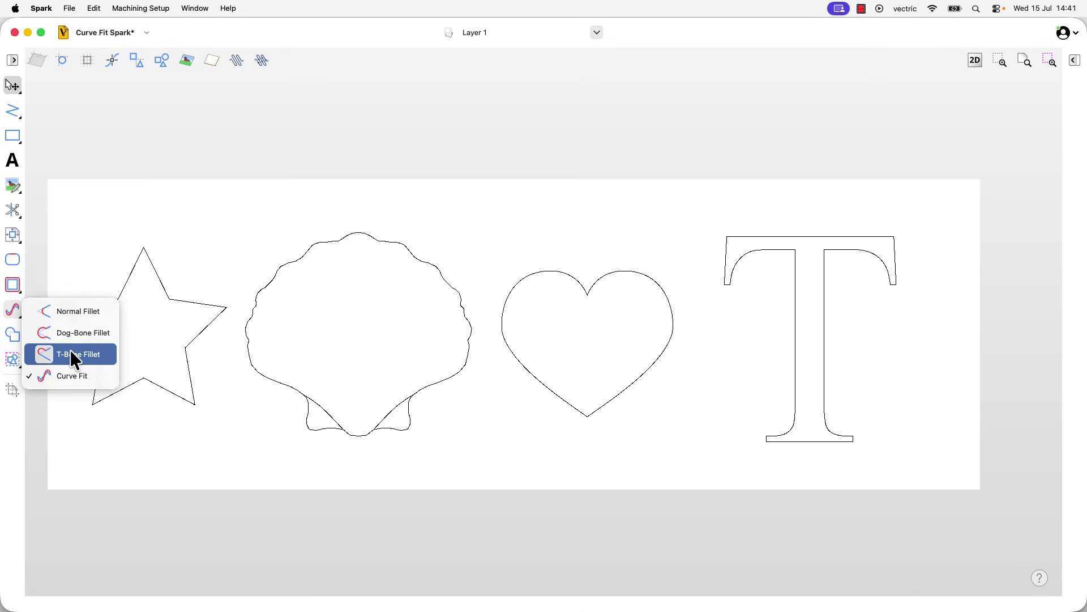
{"action": "left_click", "coordinate": [84, 381]}
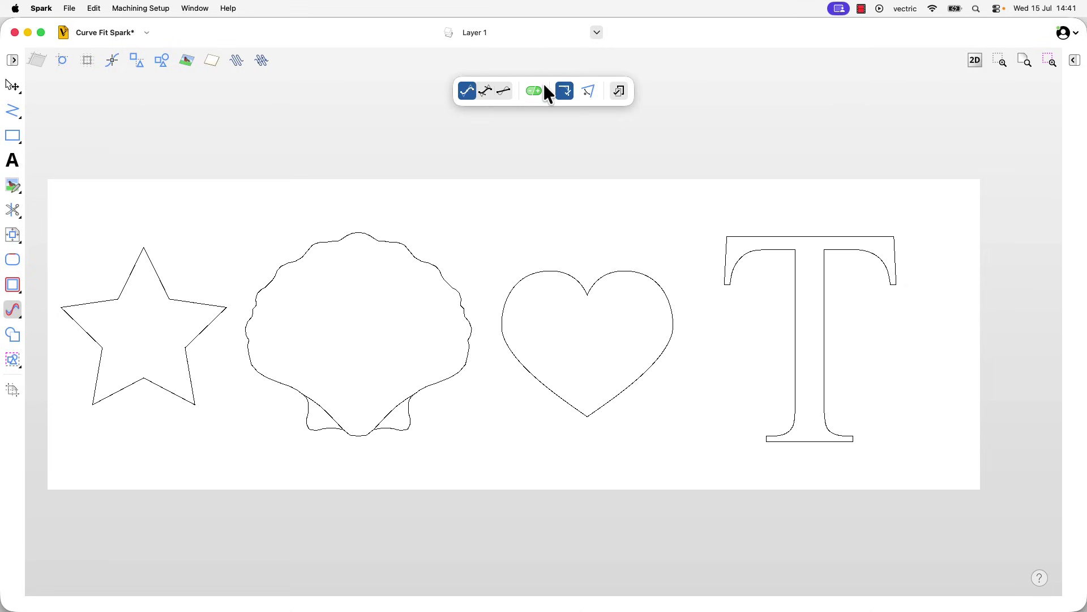
{"action": "left_click_drag", "start_coordinate": [542, 83], "coordinate": [494, 155]}
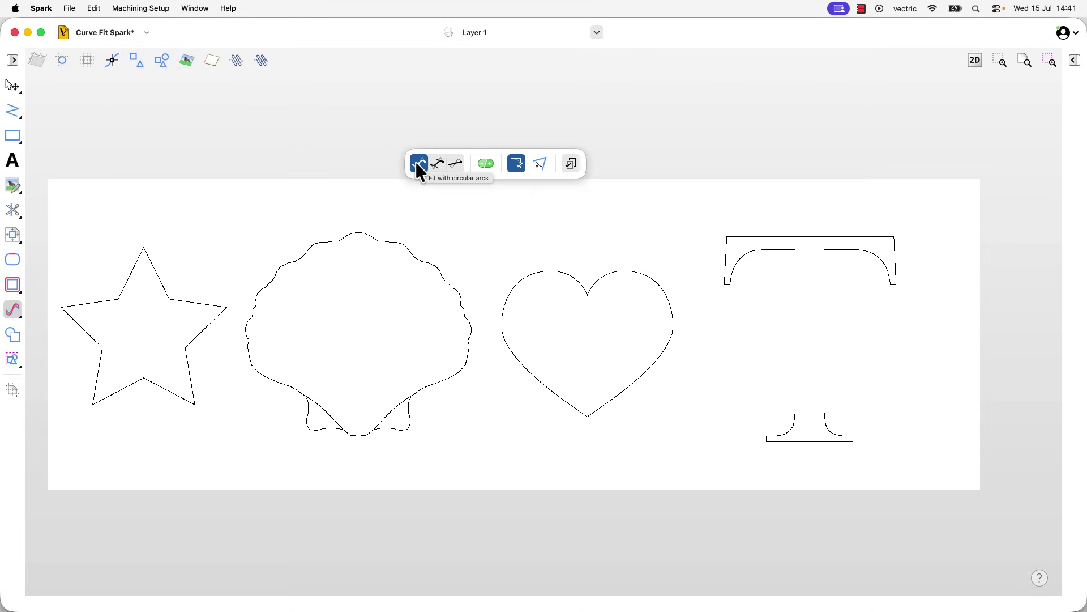
- Configure Curve Fit for circular arcs with corner preservation off and the original vectors kept
{"action": "left_click", "coordinate": [518, 163]}
{"action": "left_click", "coordinate": [520, 164]}
{"action": "left_click", "coordinate": [518, 166]}
{"action": "left_click", "coordinate": [572, 165]}
{"action": "left_click", "coordinate": [482, 168]}
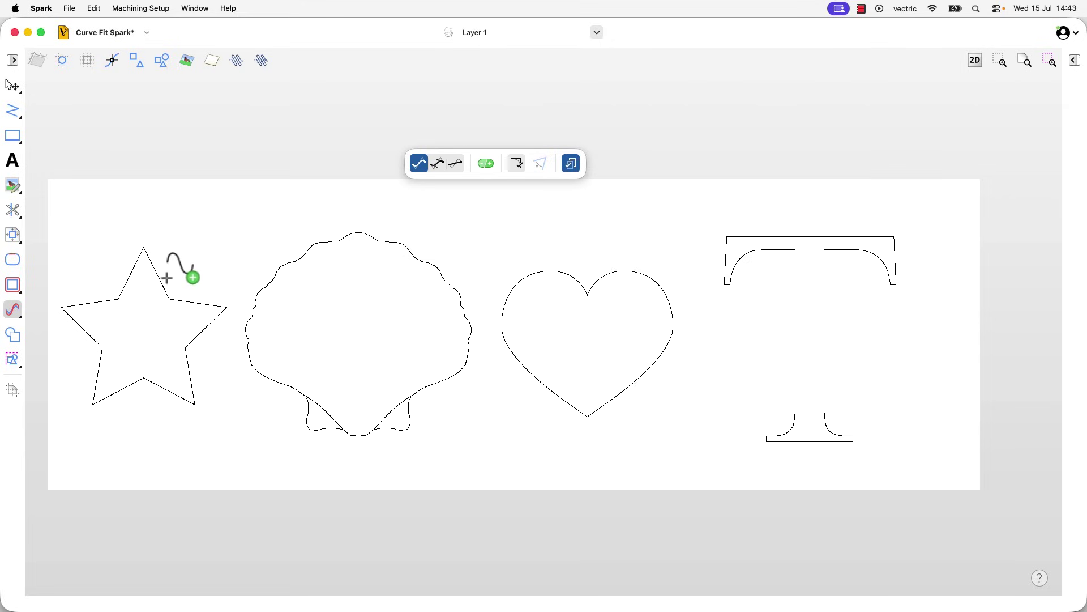
- Curve-fit the star with circular arcs at a coarse tolerance that turns its points into rounded lobes
{"action": "mouse_move", "coordinate": [159, 272]}
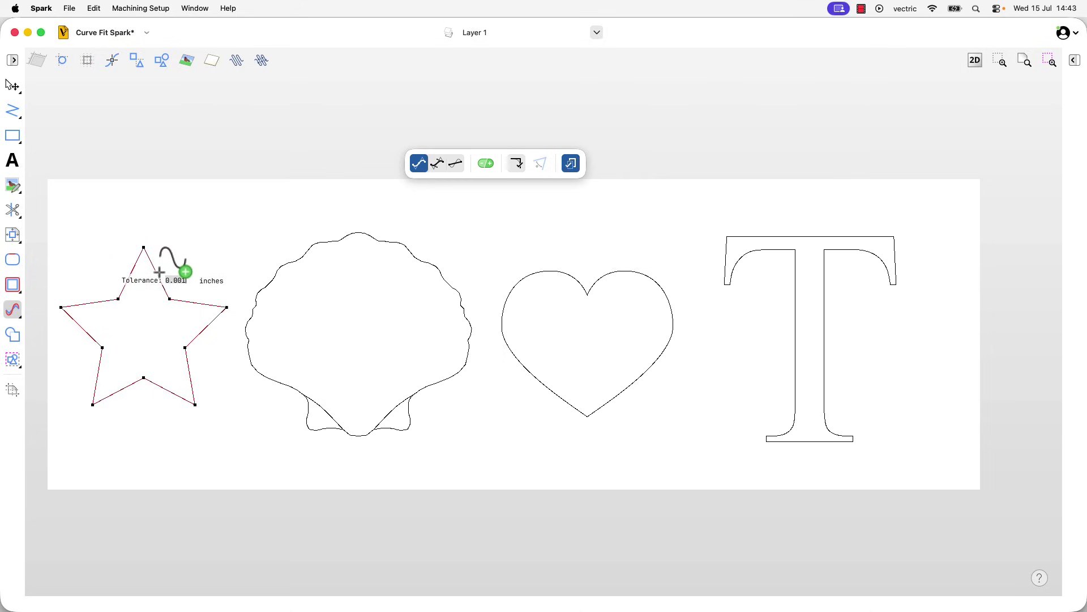
{"action": "left_click", "coordinate": [485, 164]}
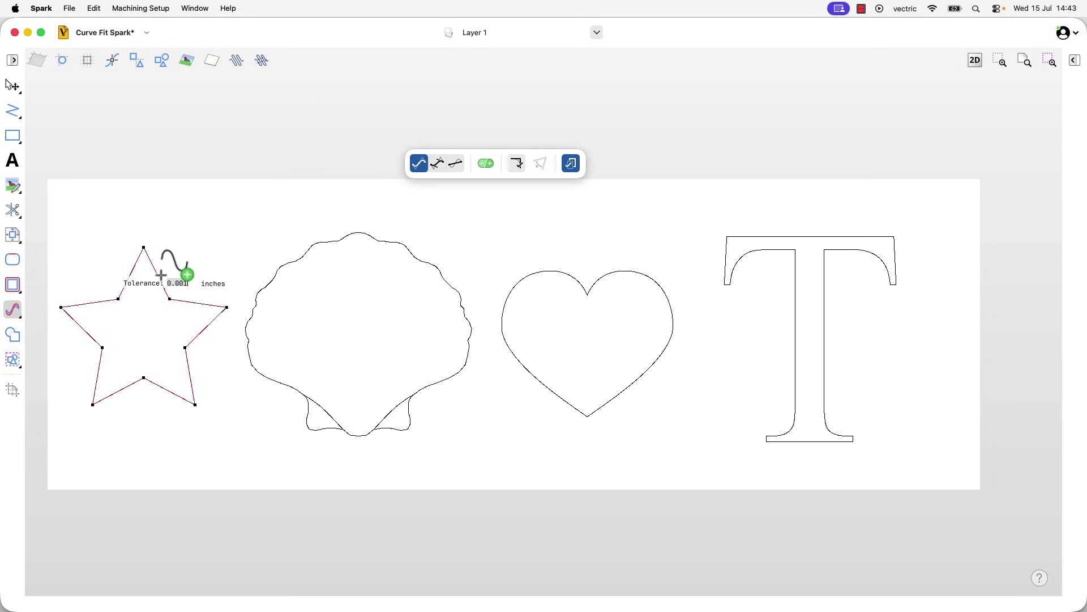
{"action": "type", "text": "0.065"}
{"action": "left_click_drag", "start_coordinate": [168, 272], "coordinate": [180, 267]}
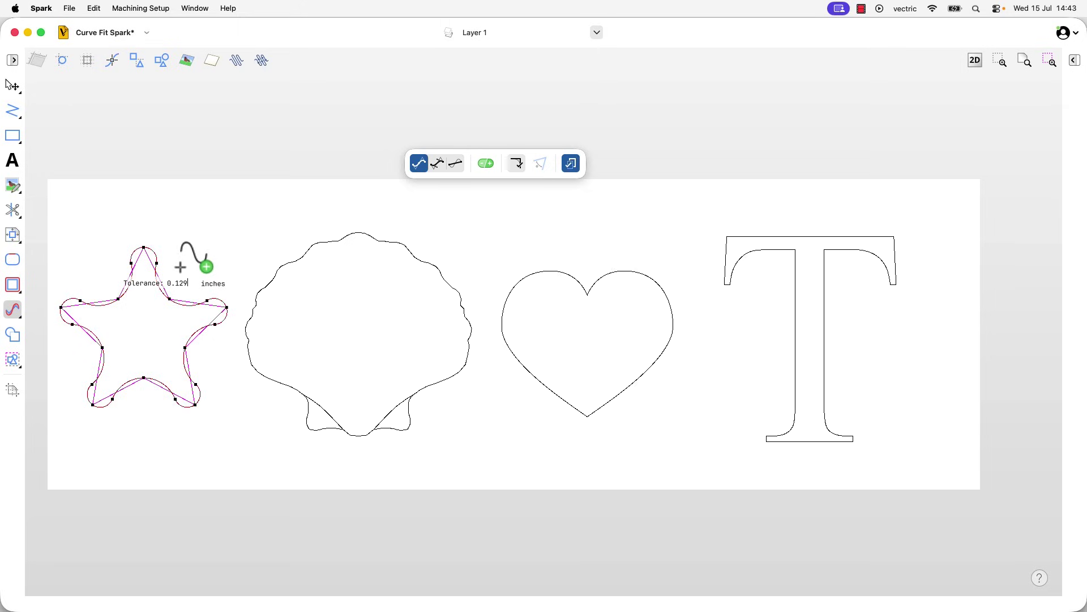
{"action": "left_click_drag", "start_coordinate": [180, 266], "coordinate": [206, 364]}
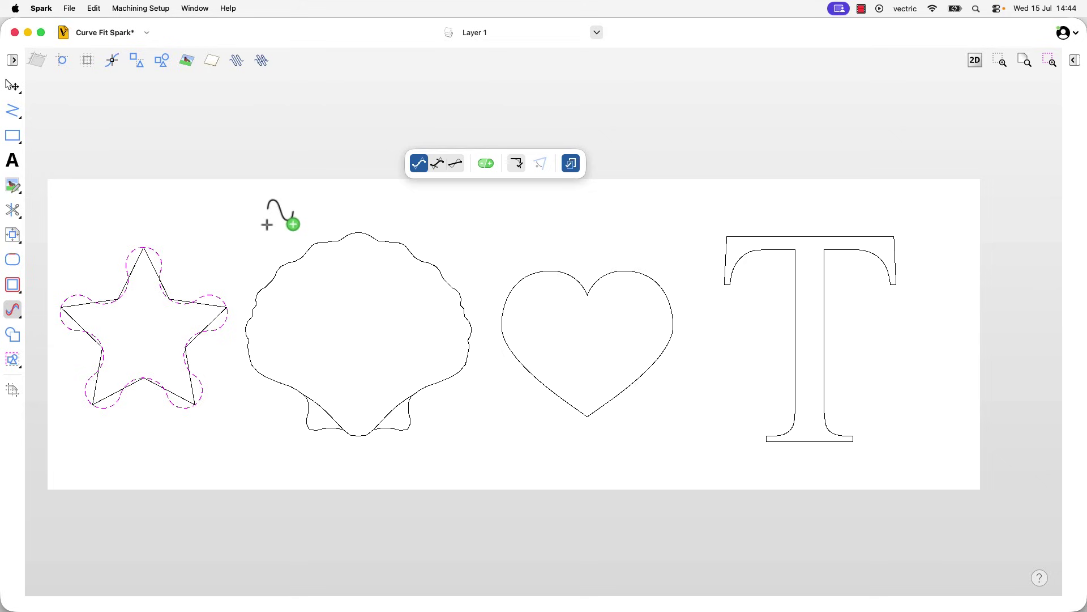
{"action": "key", "text": "Escape"}
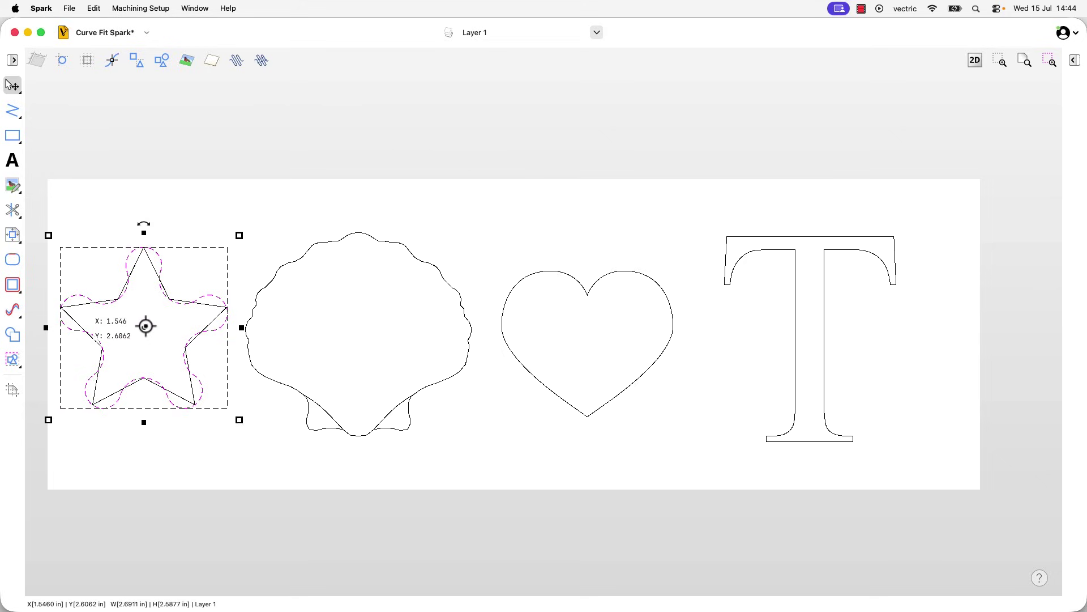
- Separate the two star shapes, placing the rounded copy at X 1.546, Y 3.6568 and the original star just below it
{"action": "left_click_drag", "start_coordinate": [147, 326], "coordinate": [144, 178]}
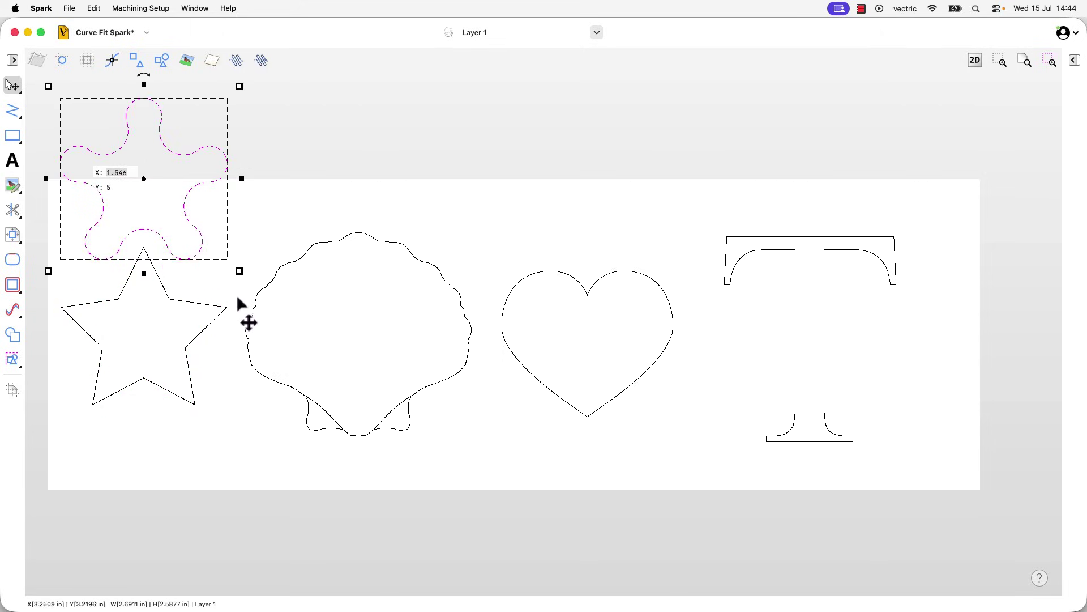
{"action": "left_click", "coordinate": [203, 304]}
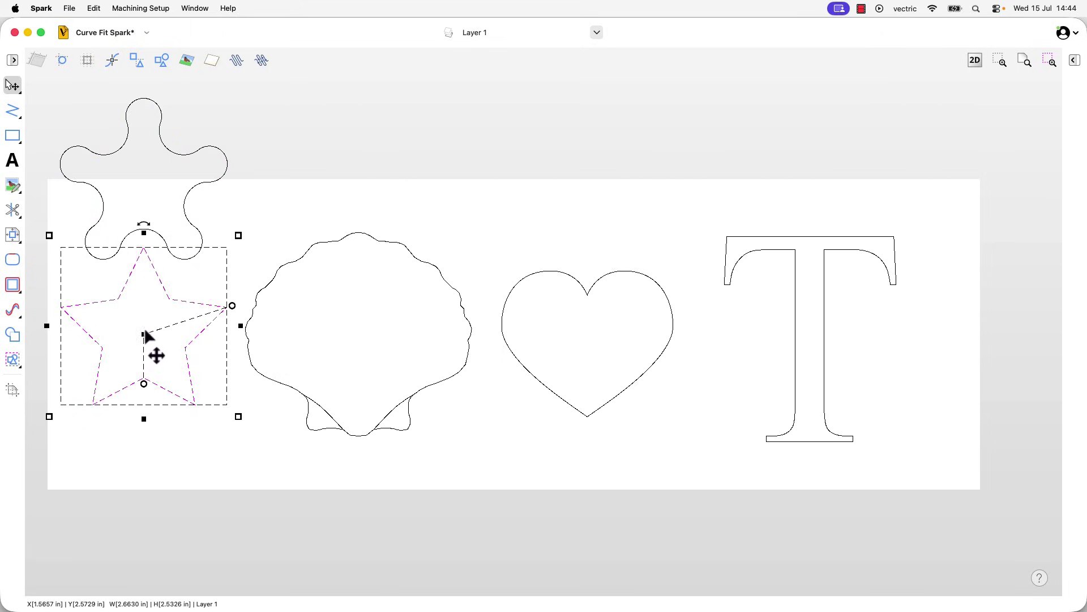
{"action": "left_click_drag", "start_coordinate": [145, 335], "coordinate": [141, 408]}
{"action": "key", "text": "Tab"}
{"action": "left_click", "coordinate": [151, 230]}
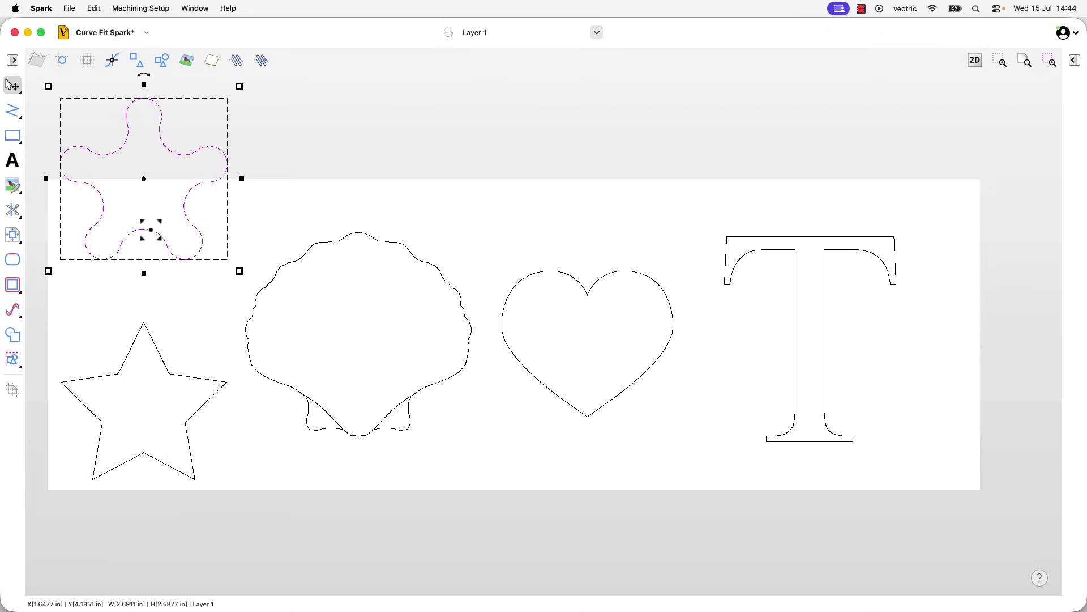
{"action": "left_click_drag", "start_coordinate": [145, 182], "coordinate": [143, 260]}
{"action": "key", "text": "Tab"}
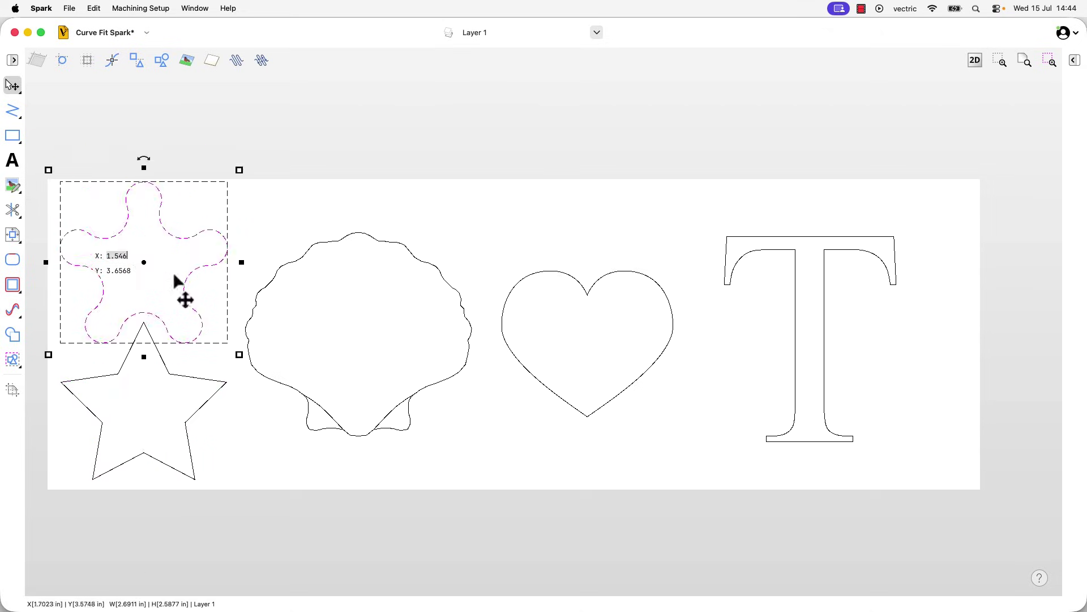
{"action": "left_click", "coordinate": [274, 213]}
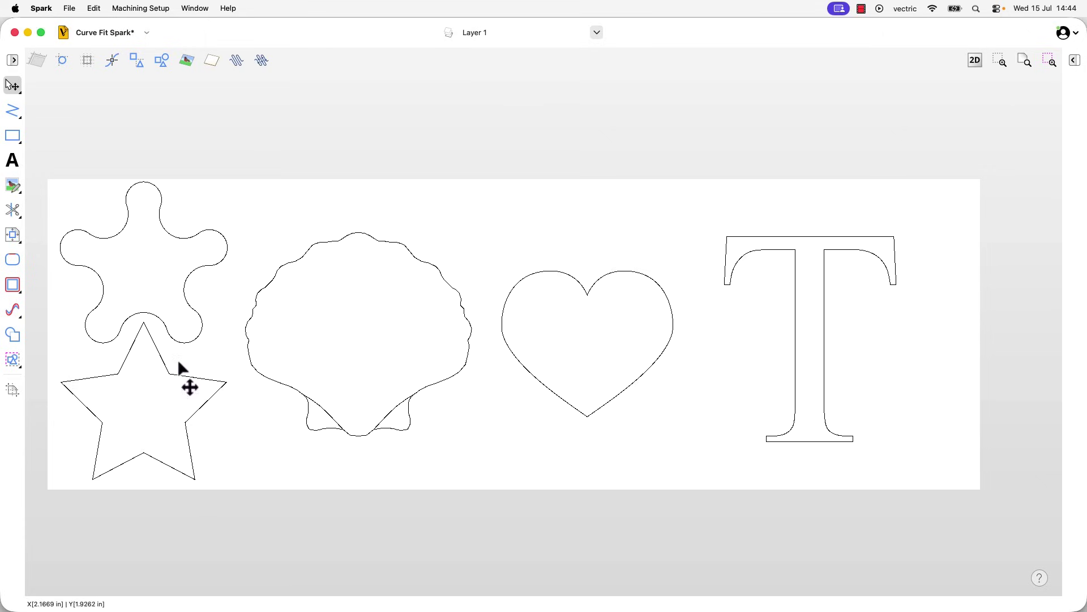
- Curve-fit the large shell outline with Bezier curves at a tolerance of 0.002 inches
{"action": "left_click", "coordinate": [13, 310]}
{"action": "left_click", "coordinate": [225, 235]}
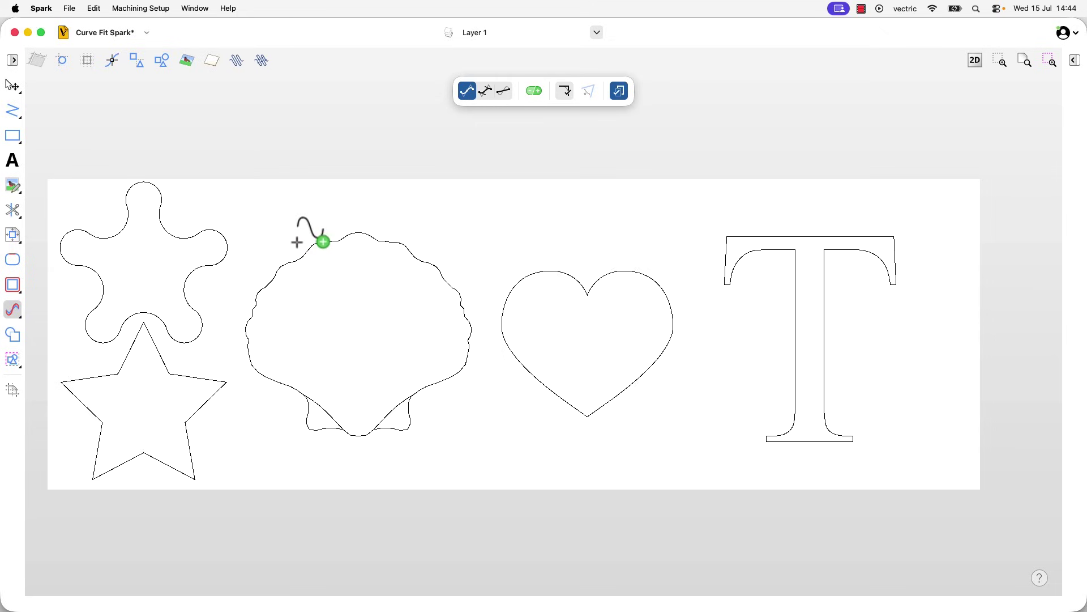
{"action": "left_click", "coordinate": [486, 91]}
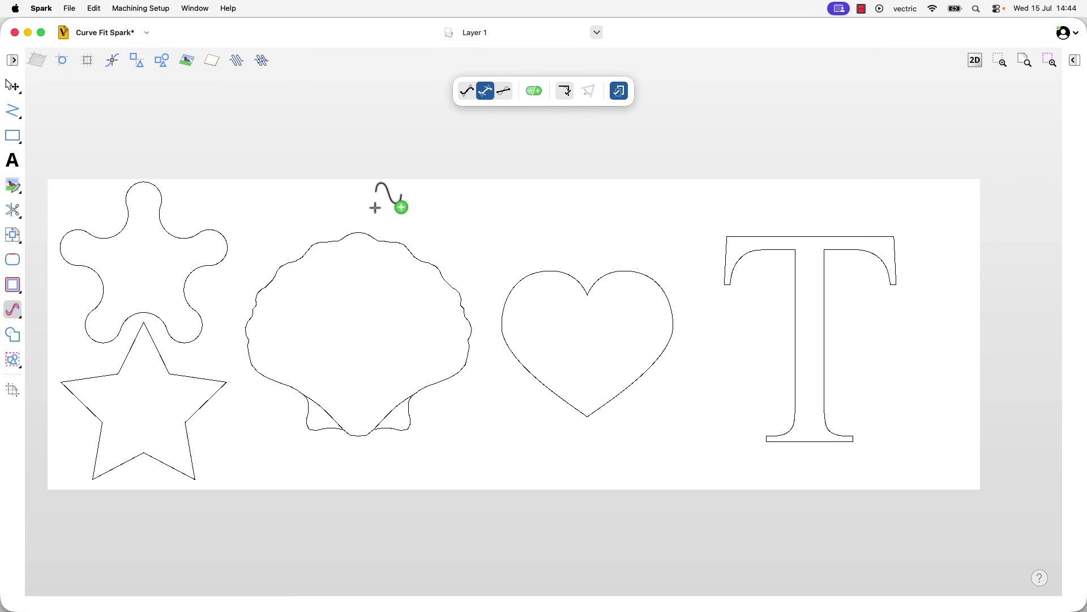
{"action": "left_click", "coordinate": [364, 233]}
{"action": "left_click", "coordinate": [533, 92]}
{"action": "left_click_drag", "start_coordinate": [525, 136], "coordinate": [516, 137]}
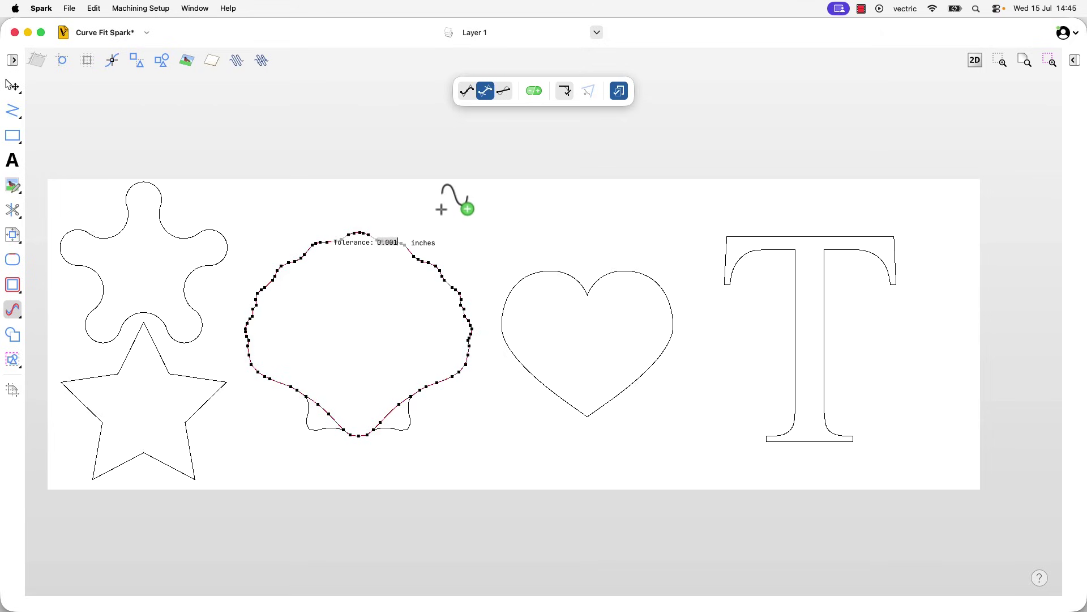
{"action": "type", "text": "0.002"}
{"action": "left_click", "coordinate": [384, 231]}
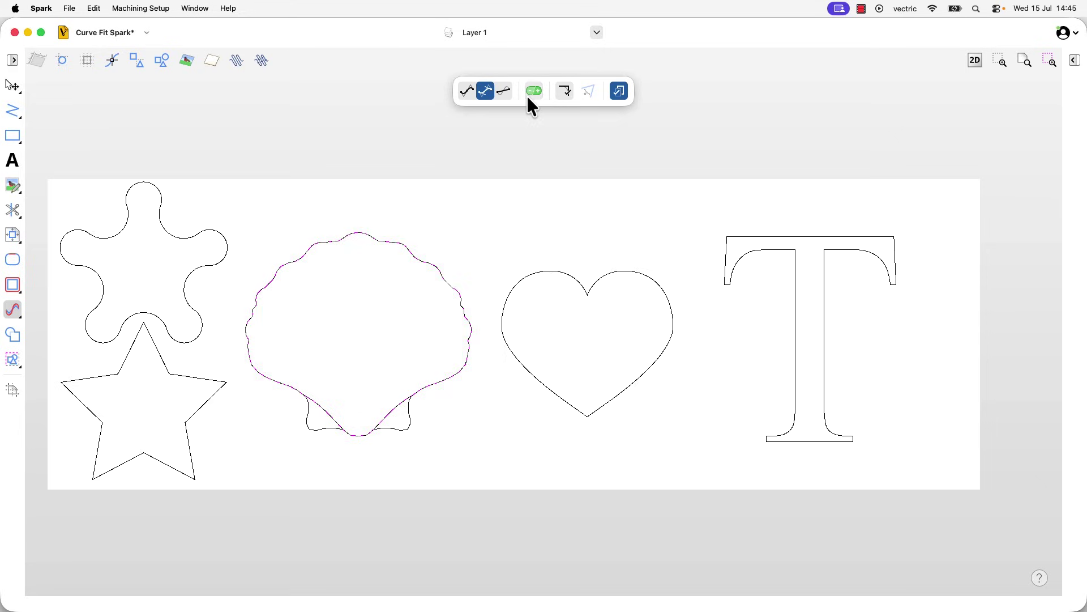
- Adjust the Curve Fit tolerance setting, turn off keeping the original vectors and leave the tool
{"action": "mouse_move", "coordinate": [521, 137]}
{"action": "left_mouse_down"}
{"action": "mouse_move", "coordinate": [534, 136]}
{"action": "mouse_move", "coordinate": [524, 137]}
{"action": "left_mouse_up"}
{"action": "left_click", "coordinate": [619, 92]}
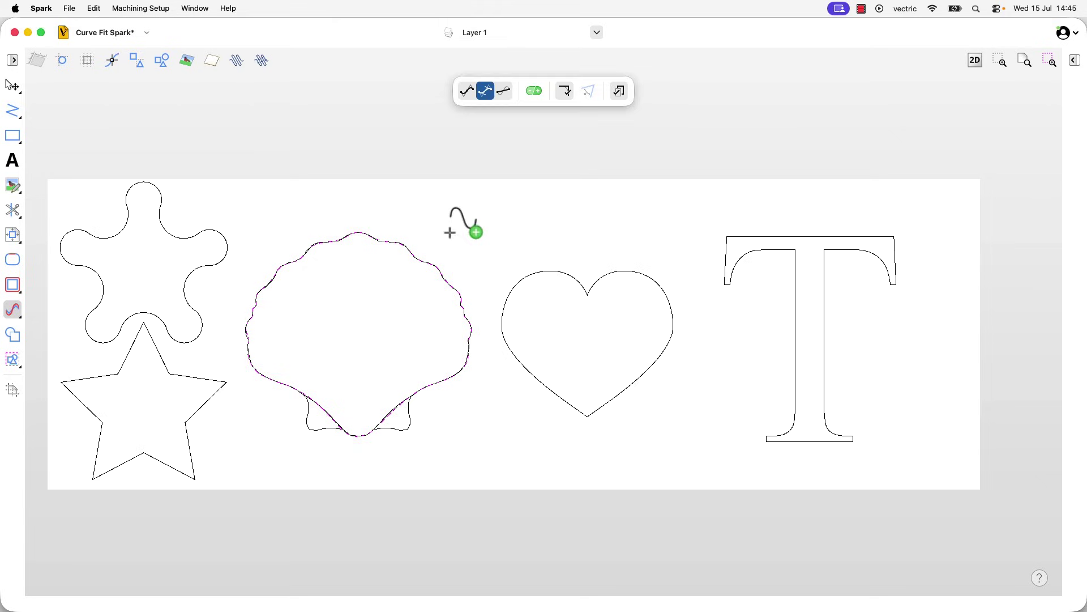
{"action": "key", "text": "Escape"}
- Move the fitted shell copy off the original to compare the two outlines, and return it over the original
{"action": "left_click_drag", "start_coordinate": [360, 338], "coordinate": [482, 461]}
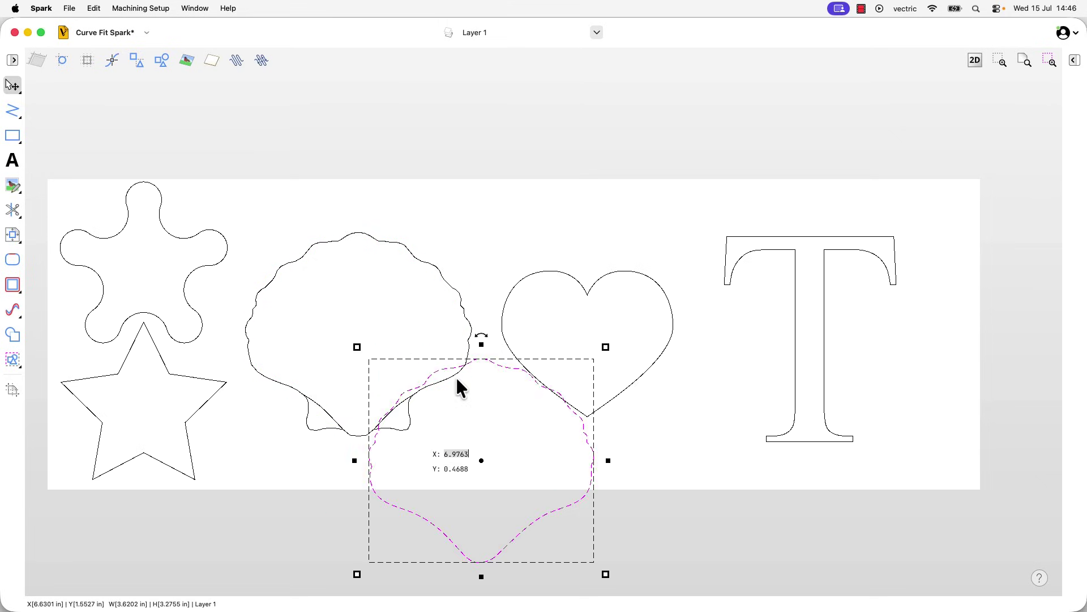
{"action": "left_click", "coordinate": [457, 293]}
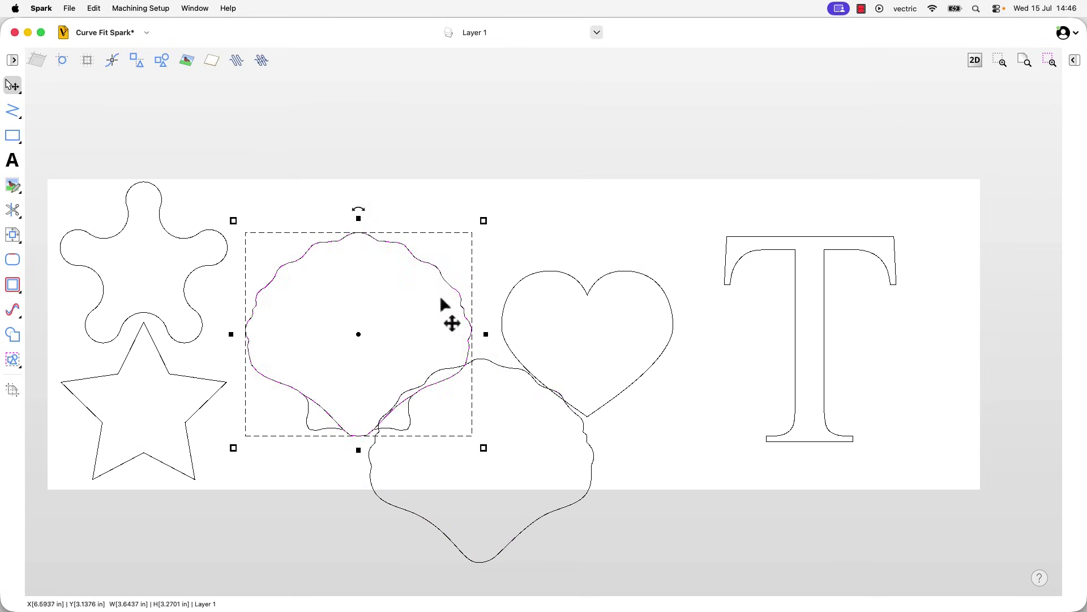
{"action": "left_click", "coordinate": [370, 316]}
{"action": "left_click", "coordinate": [482, 360]}
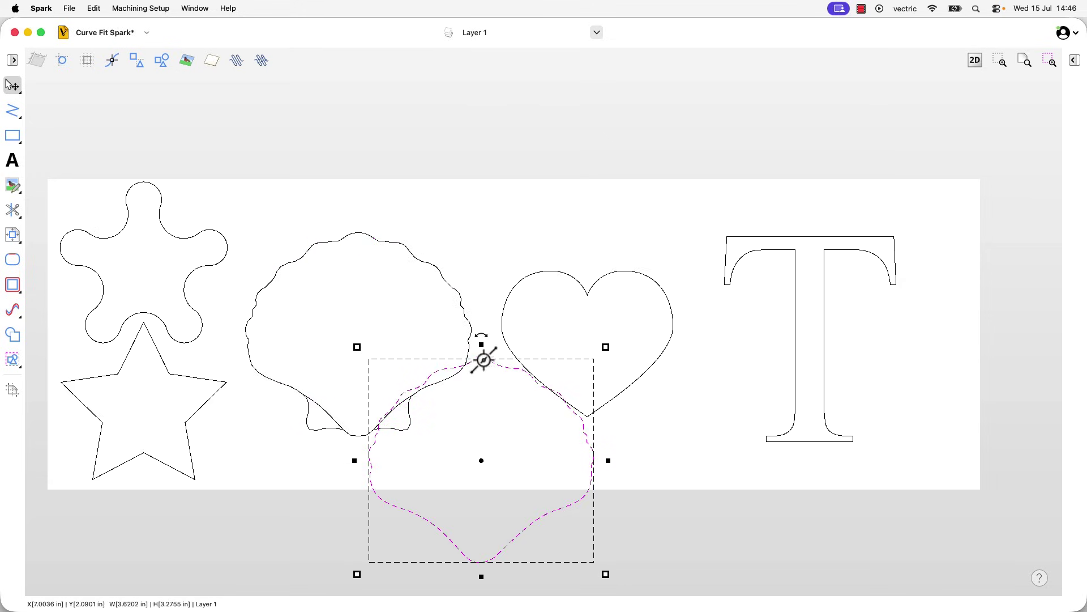
{"action": "left_click_drag", "start_coordinate": [482, 461], "coordinate": [358, 336]}
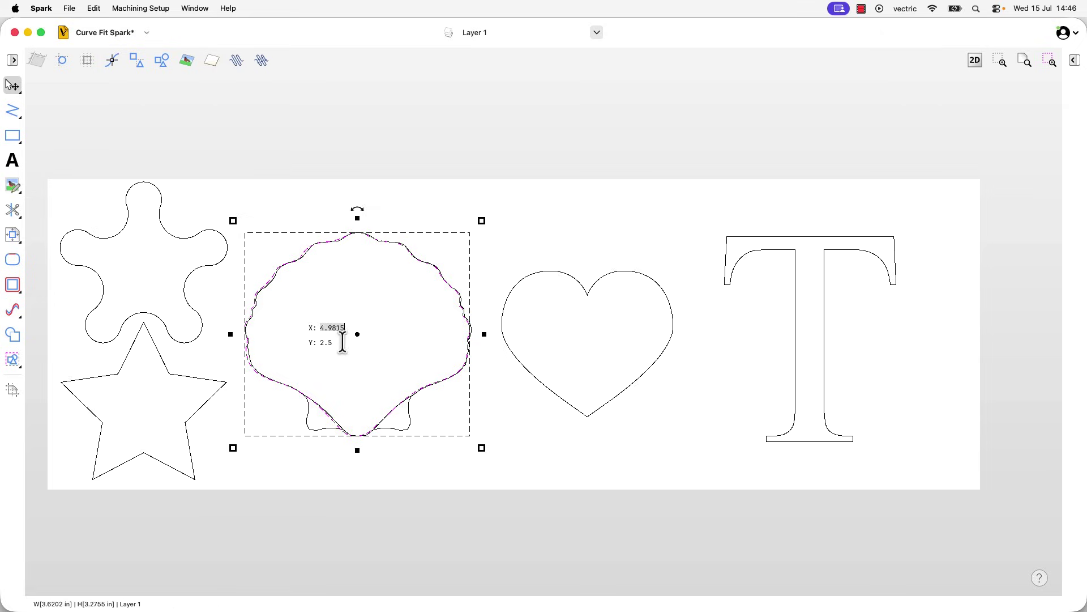
{"action": "left_click", "coordinate": [393, 286]}
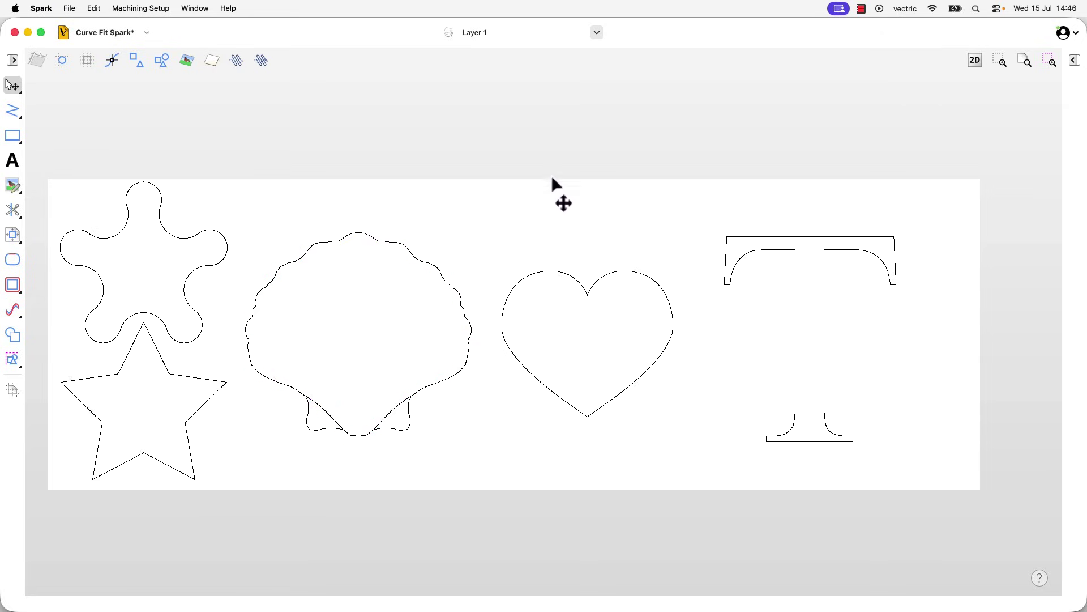
- Curve-fit the heart with straight lines at a coarse tolerance that reduces its outline to a few long segments
{"action": "left_click", "coordinate": [547, 272]}
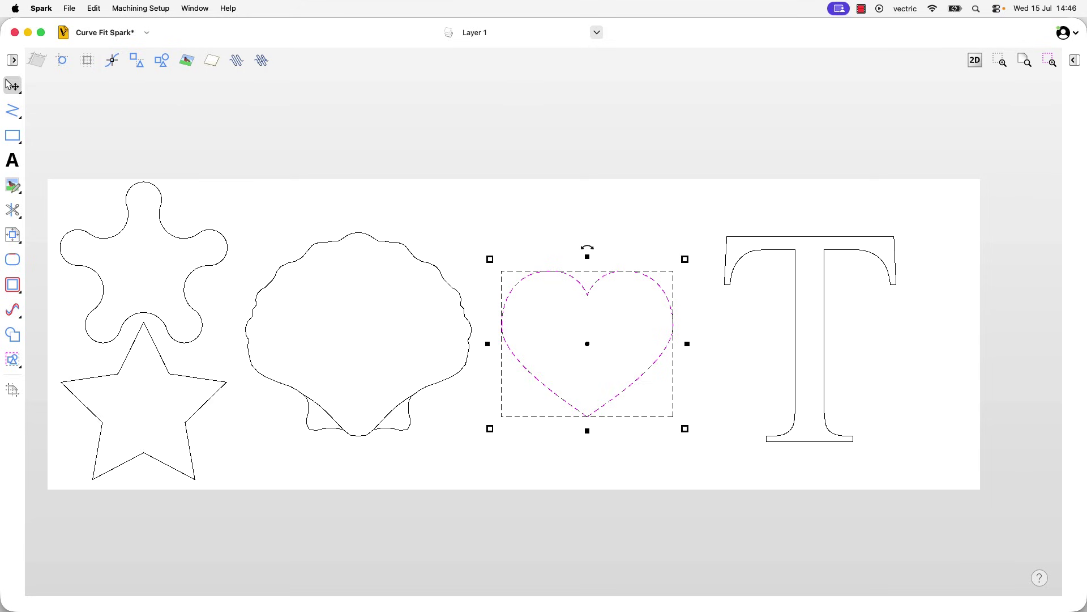
{"action": "left_click", "coordinate": [13, 309]}
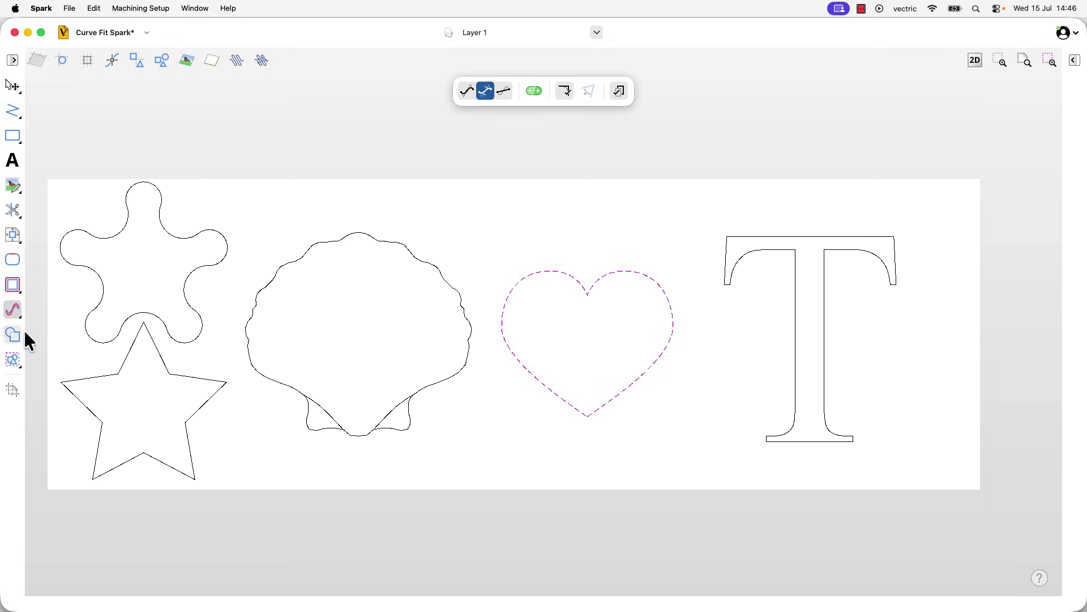
{"action": "left_click", "coordinate": [505, 96]}
{"action": "left_click", "coordinate": [576, 276]}
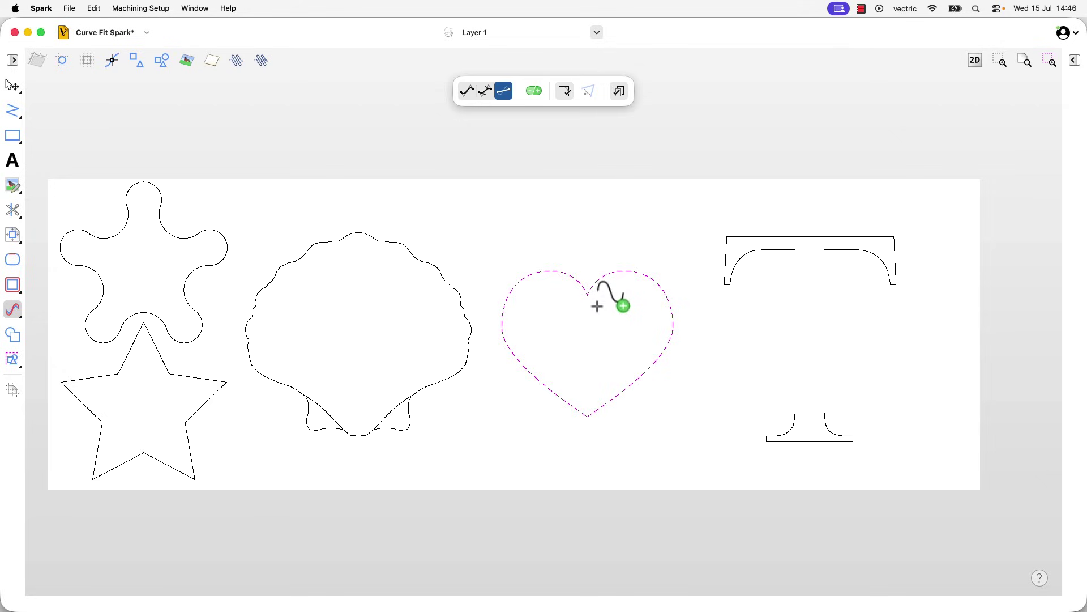
{"action": "scroll", "coordinate": [600, 281], "scroll_direction": "up", "scroll_amount": 5}
{"action": "scroll", "coordinate": [592, 295], "scroll_direction": "down", "scroll_amount": 5}
{"action": "scroll", "coordinate": [577, 337], "scroll_direction": "up", "scroll_amount": 3}
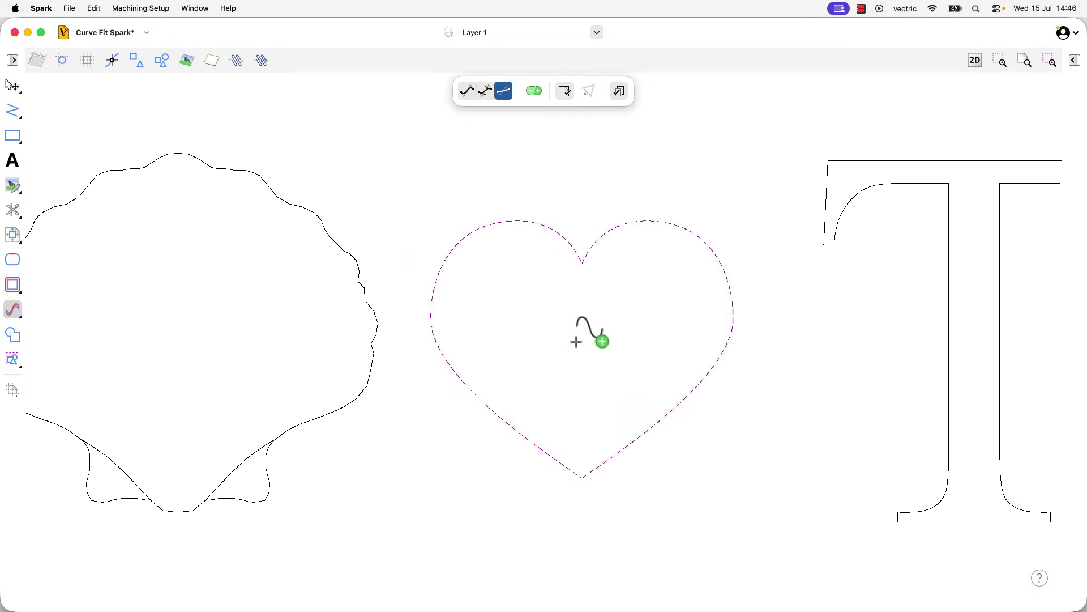
{"action": "mouse_move", "coordinate": [603, 234]}
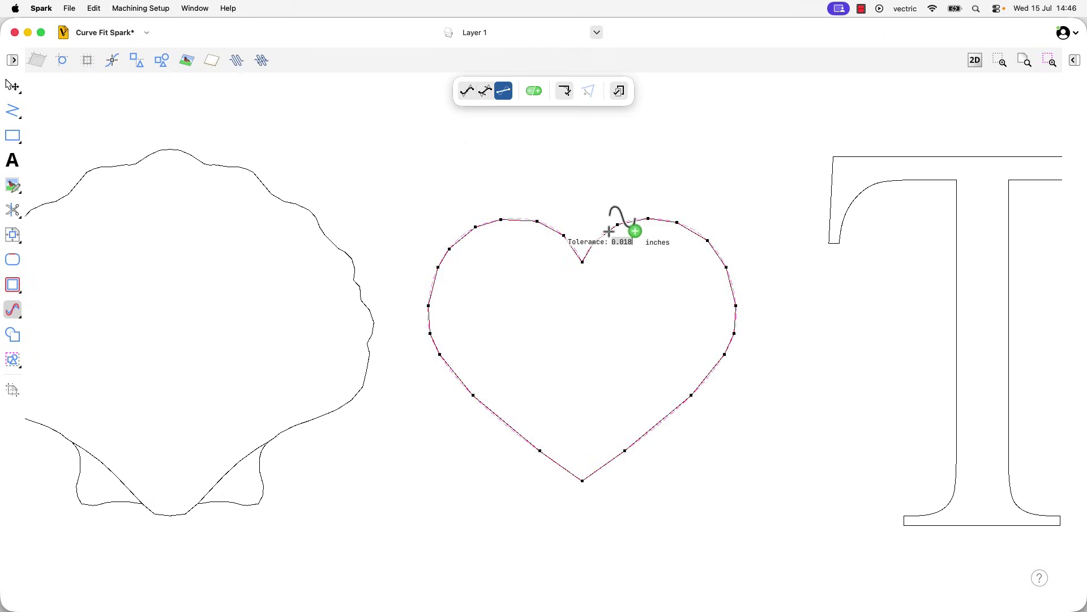
{"action": "mouse_move", "coordinate": [652, 221]}
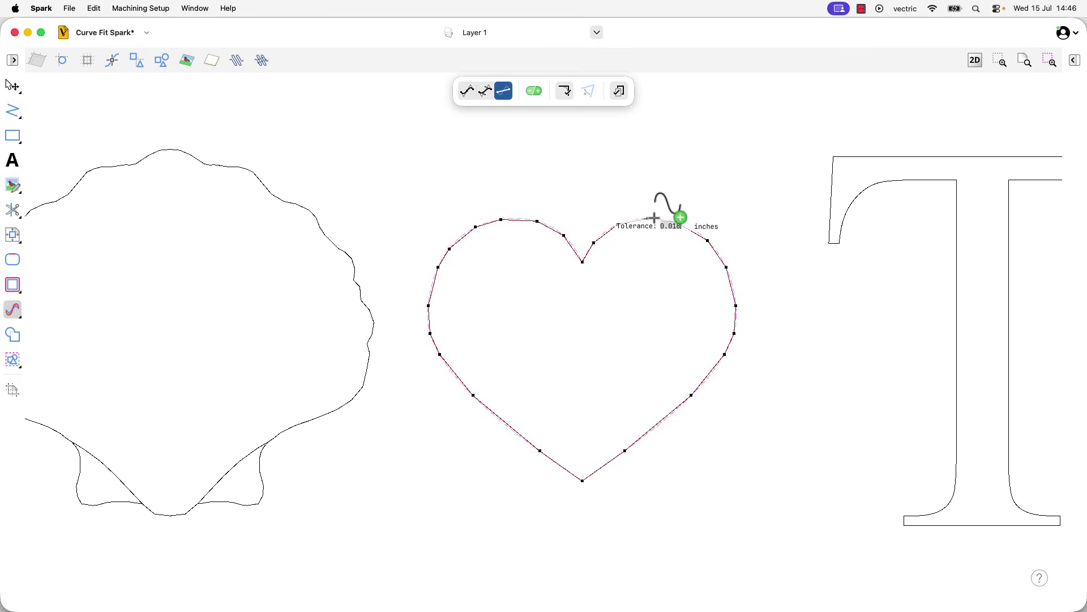
{"action": "left_click_drag", "start_coordinate": [654, 218], "coordinate": [661, 163]}
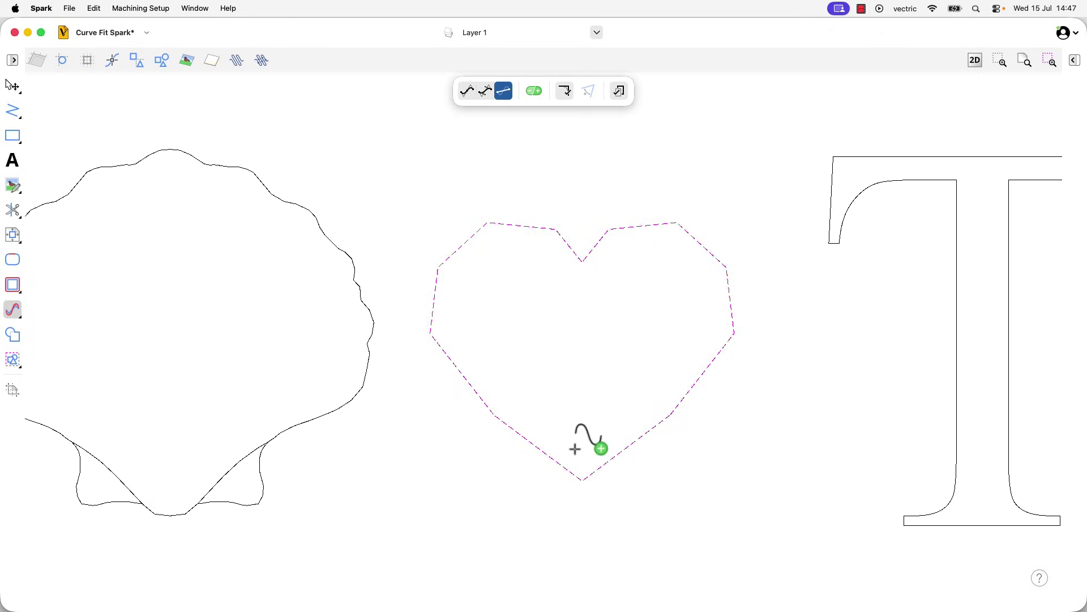
{"action": "left_click", "coordinate": [565, 469]}
{"action": "mouse_move", "coordinate": [644, 226]}
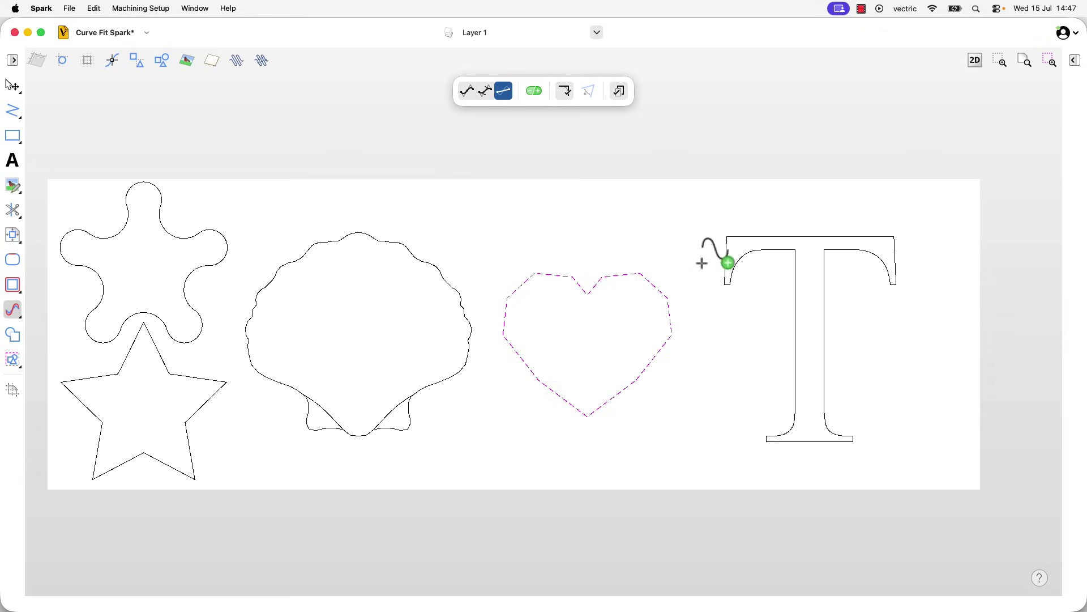
- Turn on sharp-corner preservation for the curve fit and set the maximum corner angle to 20°
{"action": "left_click", "coordinate": [565, 96]}
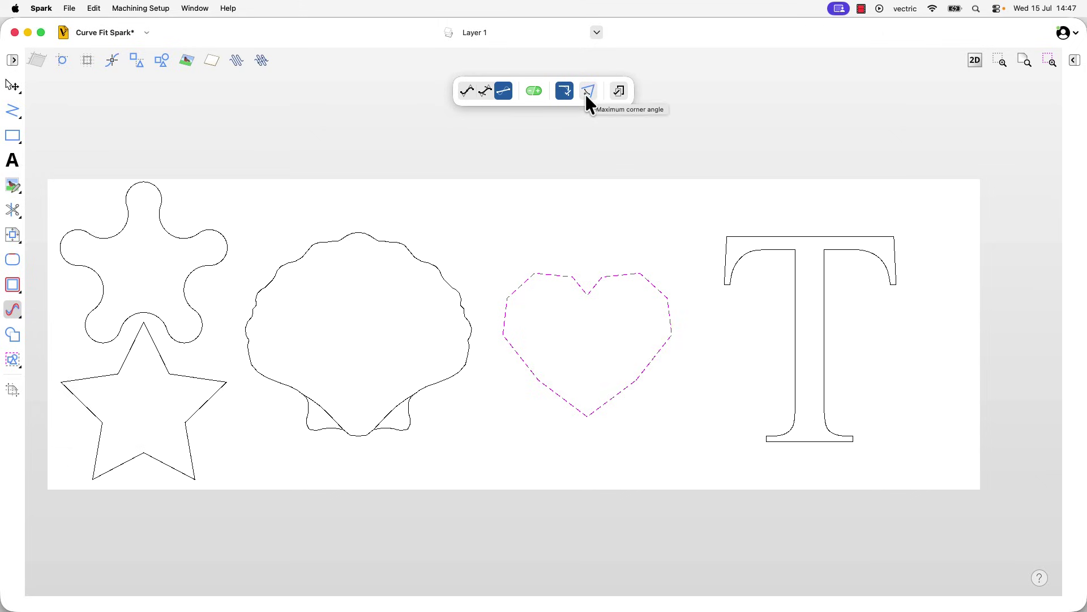
{"action": "left_click", "coordinate": [589, 94]}
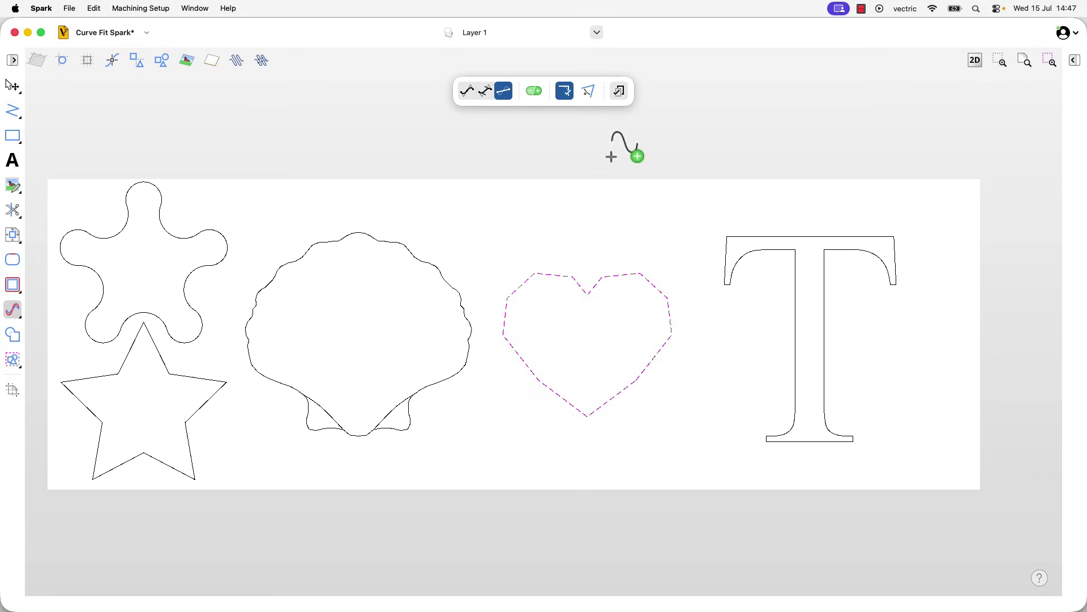
{"action": "left_click", "coordinate": [588, 92]}
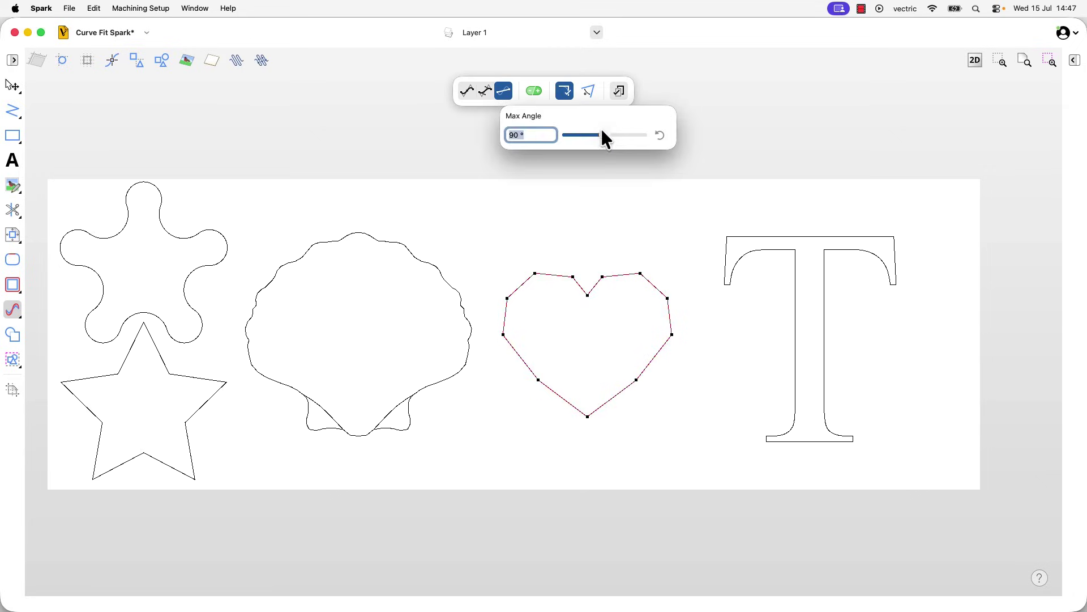
{"action": "left_click_drag", "start_coordinate": [600, 136], "coordinate": [573, 136]}
{"action": "type", "text": "20"}
{"action": "key", "text": "Return"}
- Curve-fit the letter T with Bezier curves at a tolerance of about 0.187 inches
{"action": "mouse_move", "coordinate": [791, 249]}
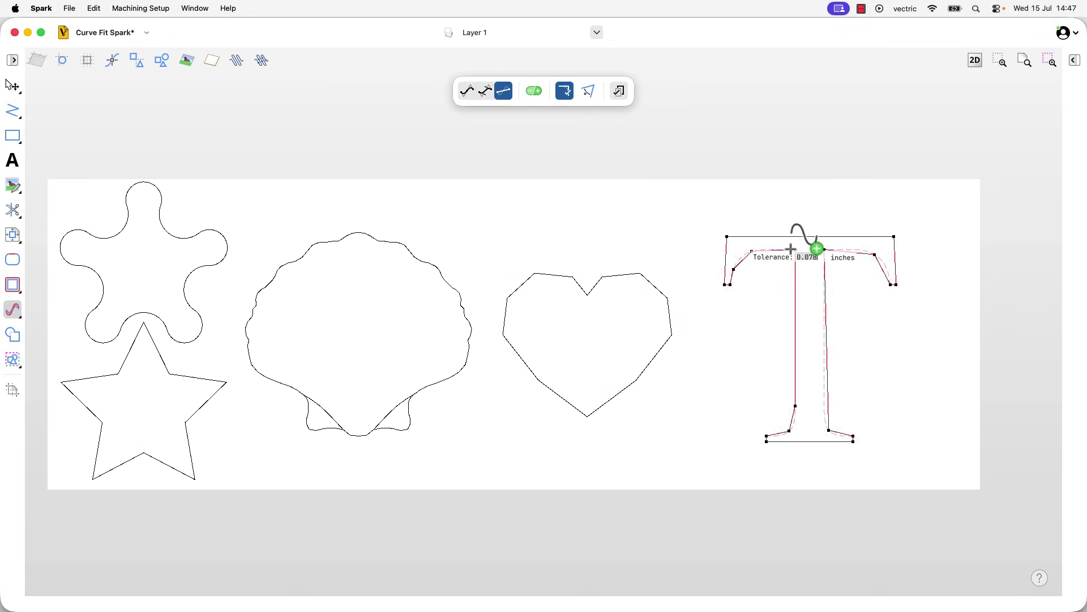
{"action": "left_click", "coordinate": [481, 94]}
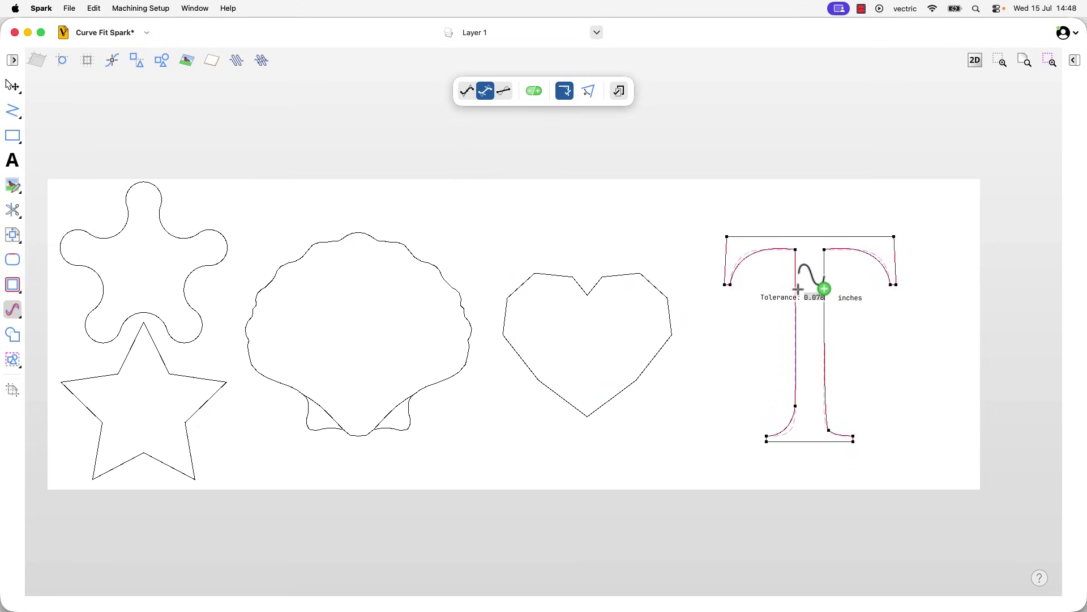
{"action": "scroll", "coordinate": [798, 289], "scroll_direction": "up", "scroll_amount": 3}
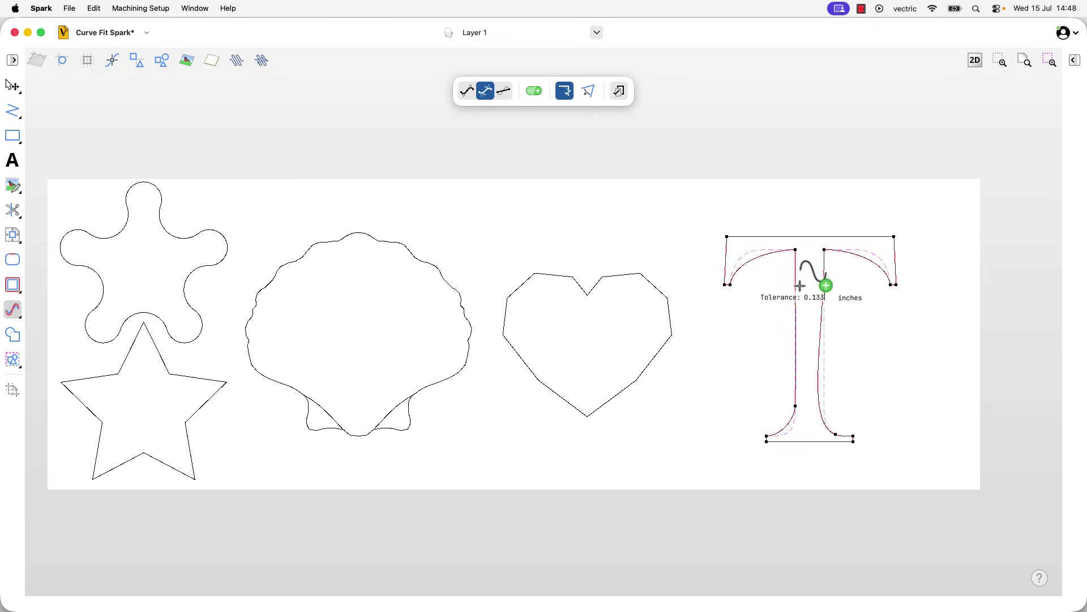
{"action": "scroll", "coordinate": [800, 286], "scroll_direction": "up", "scroll_amount": 10}
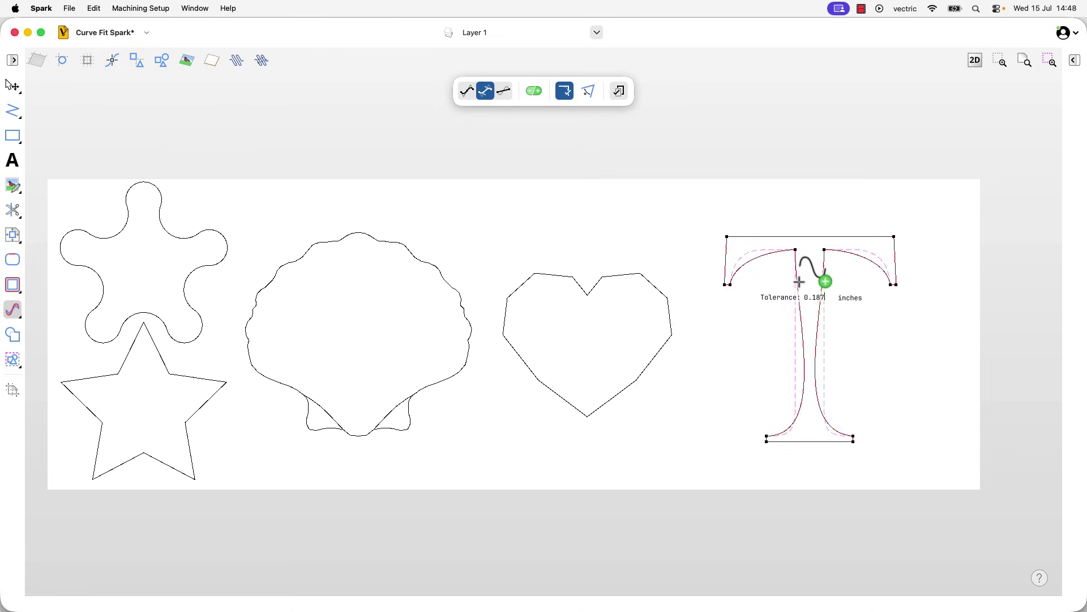
{"action": "scroll", "coordinate": [799, 281], "scroll_direction": "up", "scroll_amount": 1}
{"action": "left_click", "coordinate": [799, 281]}
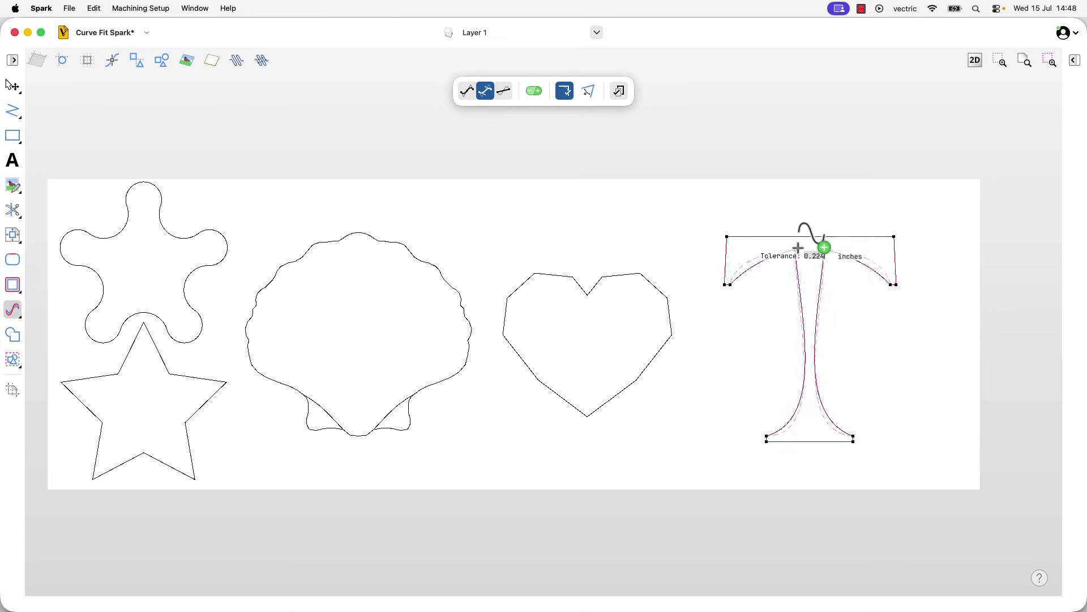
- Refit the letter T with Bezier curves at a much coarser tolerance, and restore its original outline
{"action": "scroll", "coordinate": [807, 246], "scroll_direction": "up", "scroll_amount": 8}
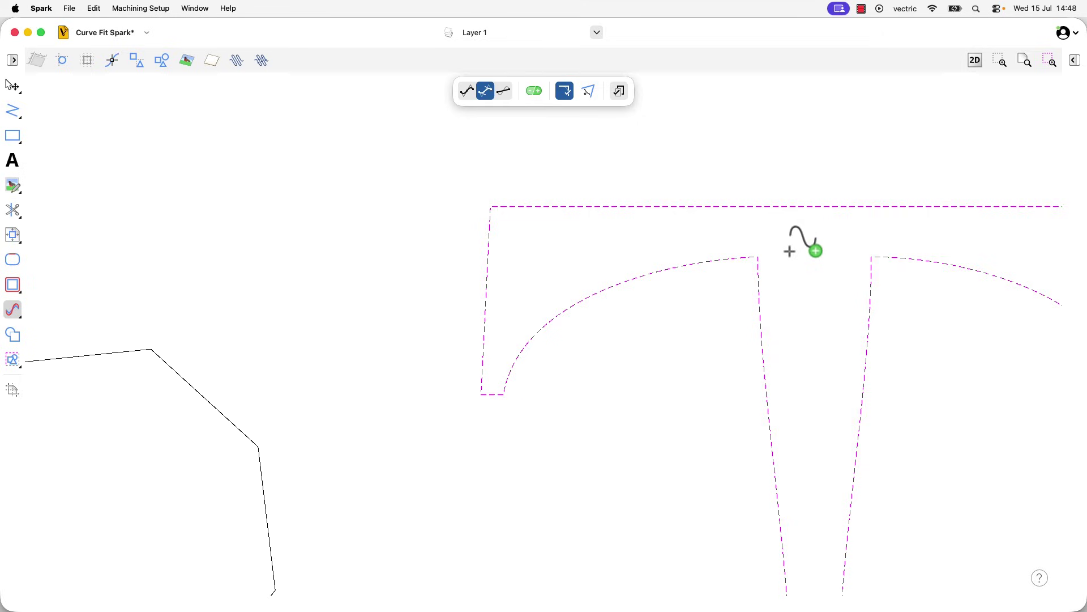
{"action": "scroll", "coordinate": [877, 258], "scroll_direction": "down", "scroll_amount": 8}
{"action": "left_click", "coordinate": [876, 257]}
{"action": "scroll", "coordinate": [930, 383], "scroll_direction": "up", "scroll_amount": 3}
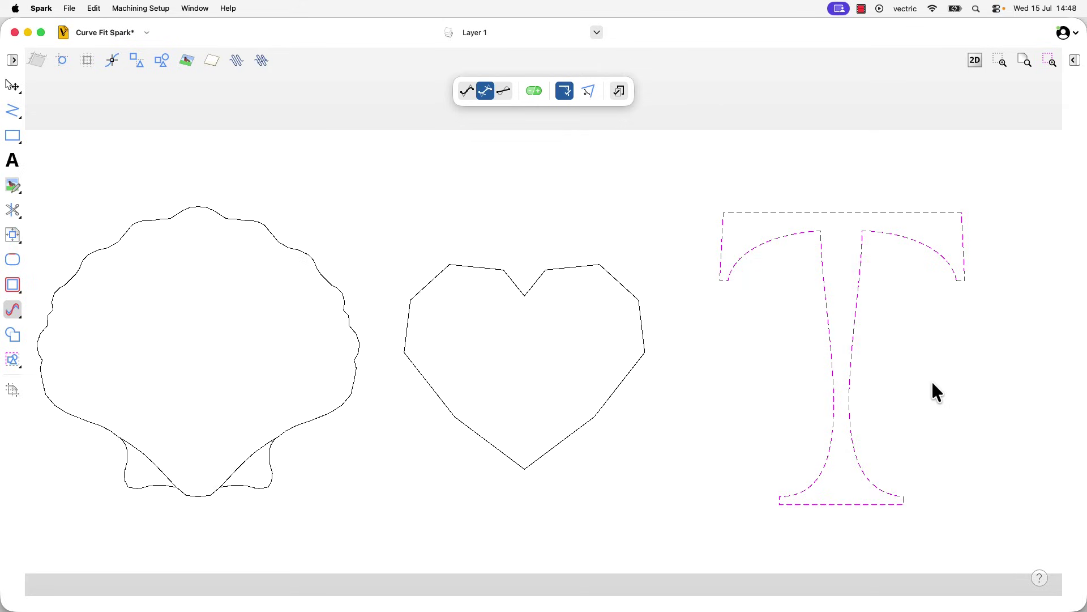
{"action": "left_click_drag", "start_coordinate": [826, 229], "coordinate": [825, 164]}
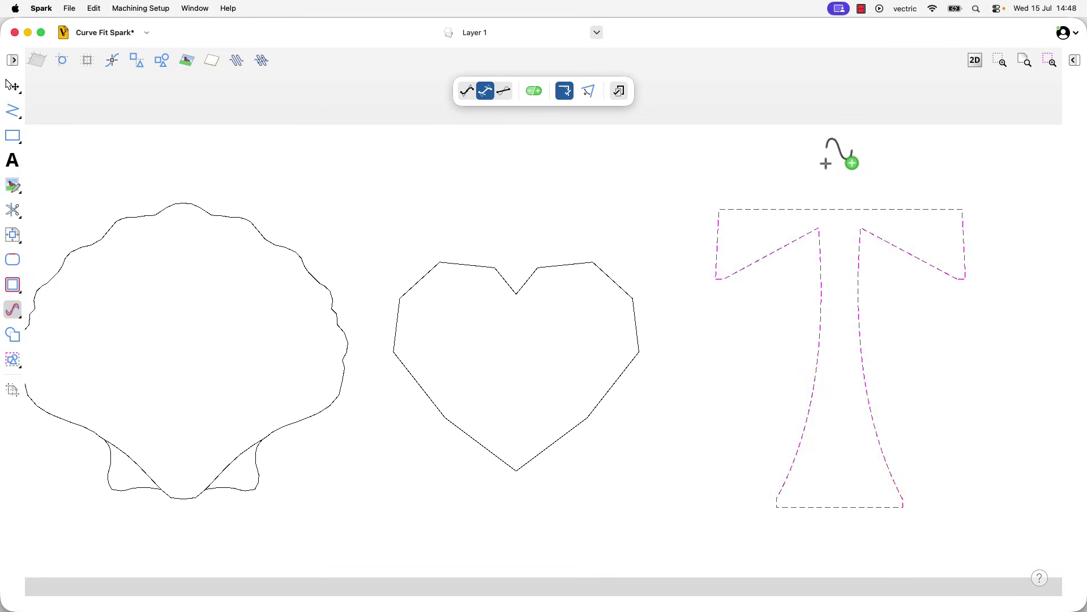
{"action": "mouse_move", "coordinate": [751, 208]}
{"action": "mouse_move", "coordinate": [725, 266]}
{"action": "left_click", "coordinate": [1026, 60]}
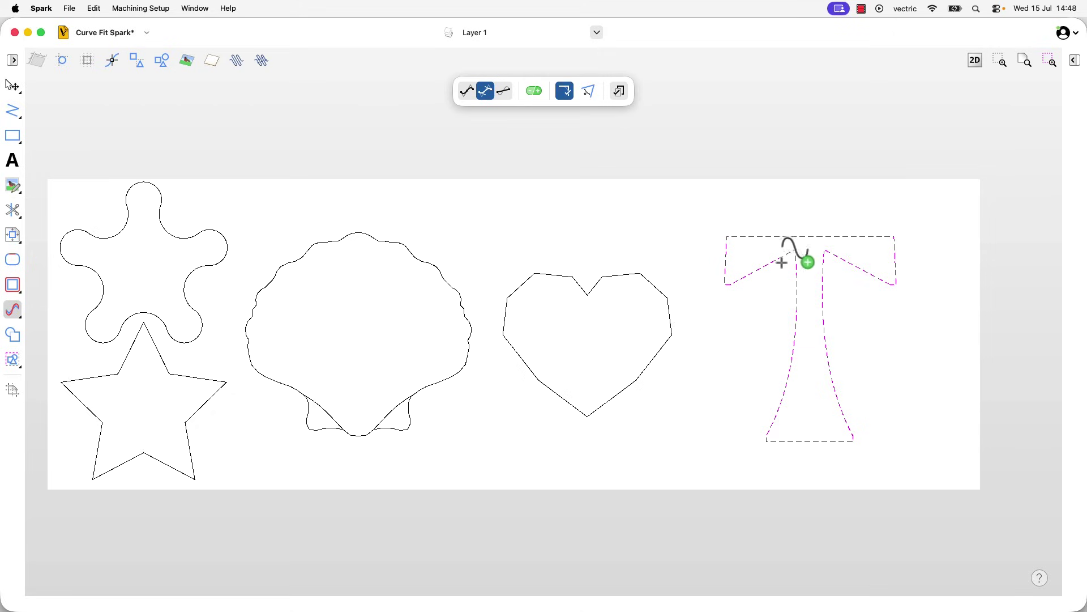
{"action": "left_click", "coordinate": [720, 341]}
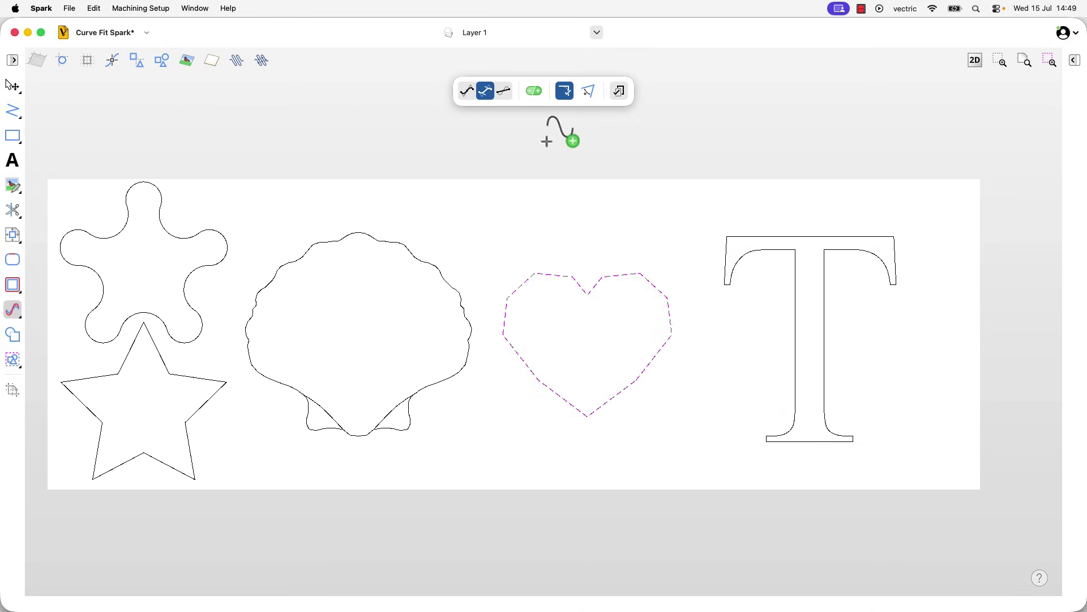
- Curve-fit the original letter T with arcs at a coarse tolerance, keeping sharp corners preserved
{"action": "left_click", "coordinate": [468, 91]}
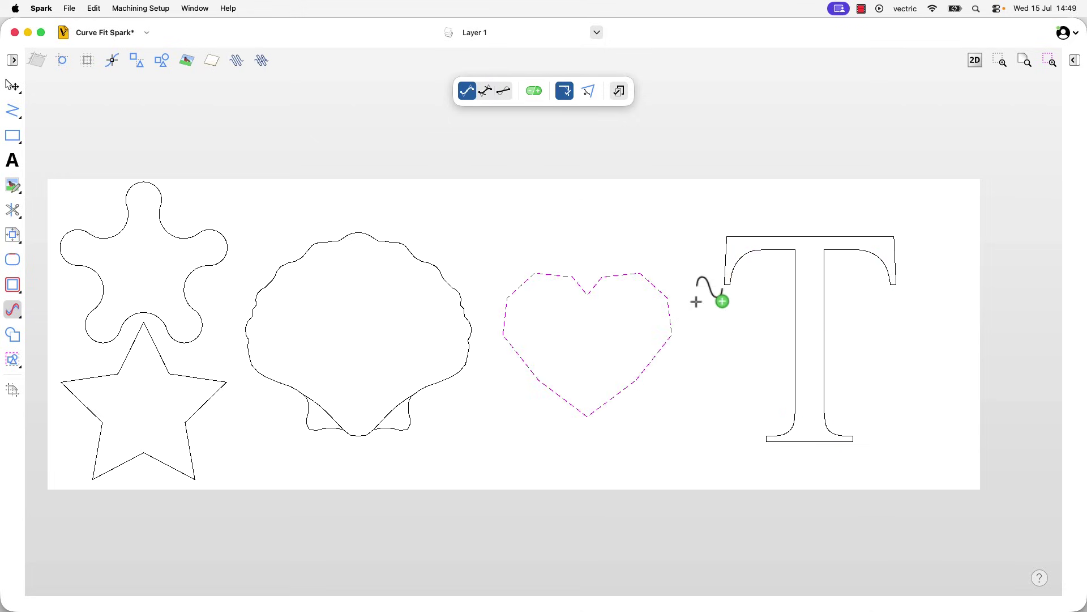
{"action": "left_click", "coordinate": [796, 250]}
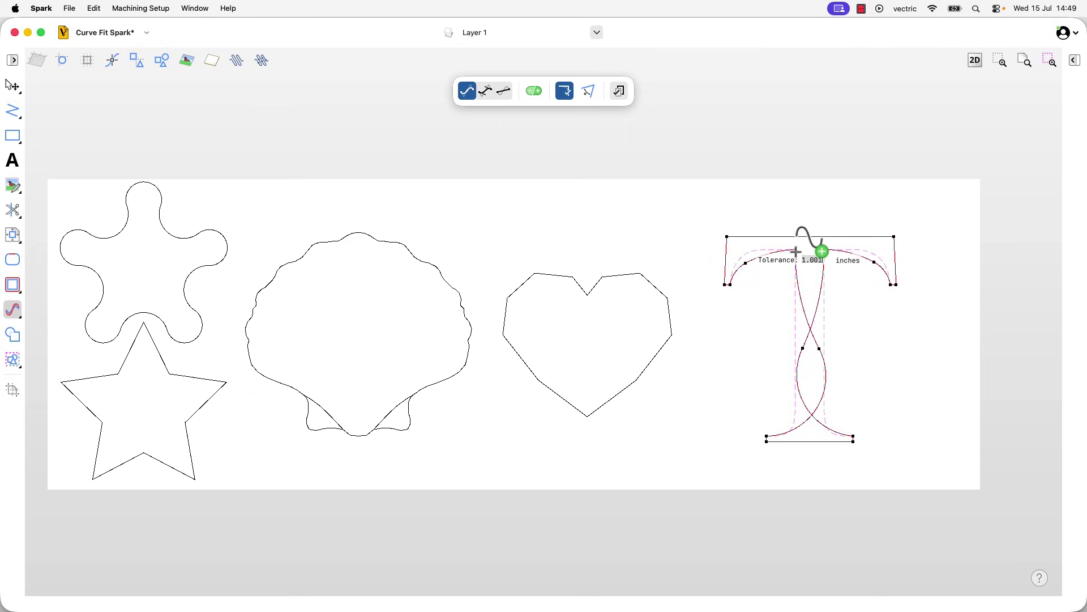